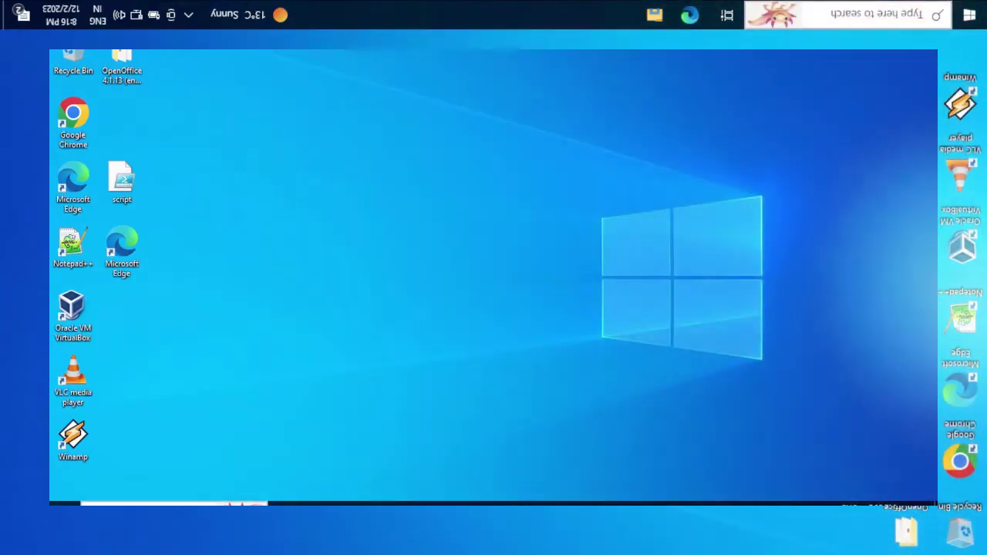
# - Search Windows for 'power' and open the Power & sleep settings page
pyautogui.click(870, 10)
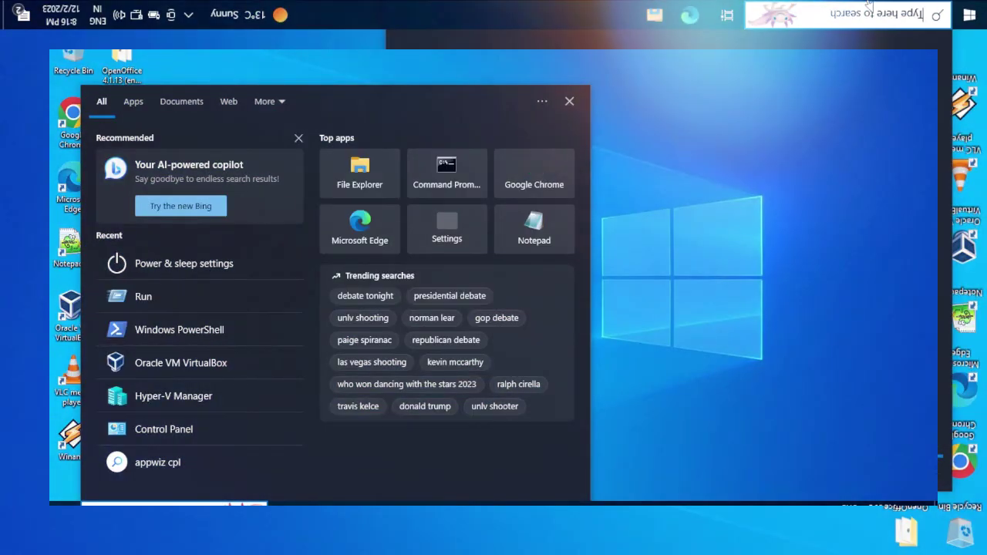
pyautogui.write('p')
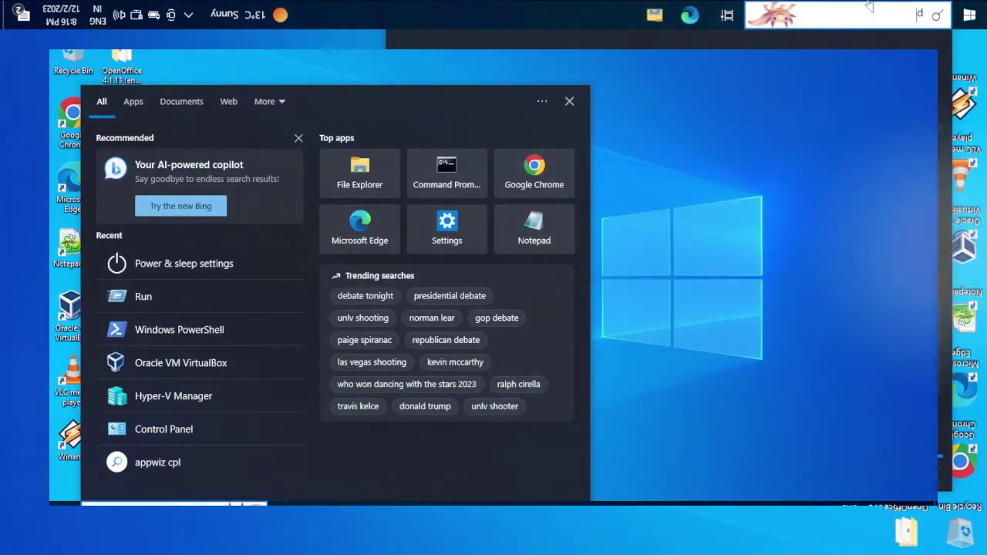
pyautogui.write('ower')
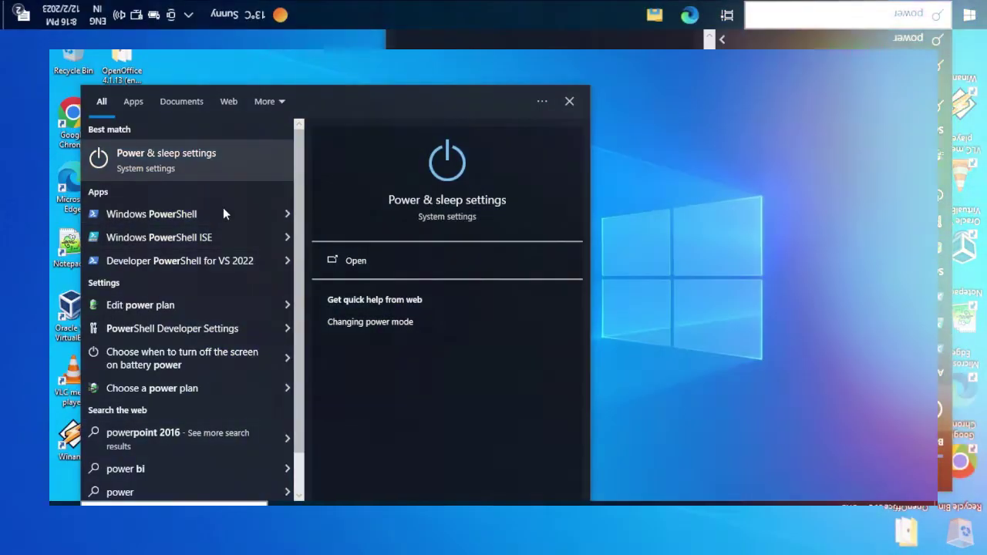
pyautogui.press('Return')
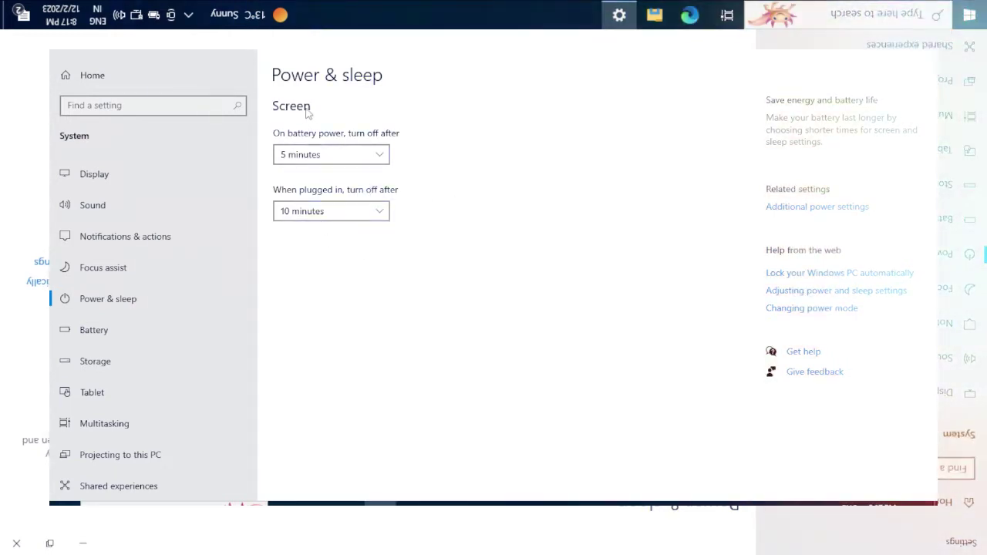
# - Change both screen timeouts, on battery and plugged in, from 5 and 10 to 30 minutes
pyautogui.click(379, 159)
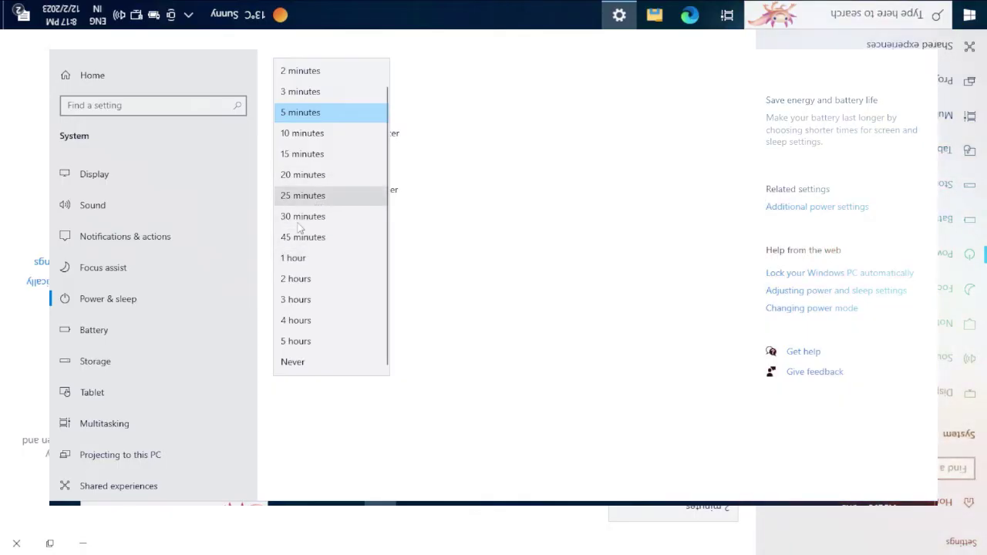
pyautogui.click(303, 217)
pyautogui.click(347, 212)
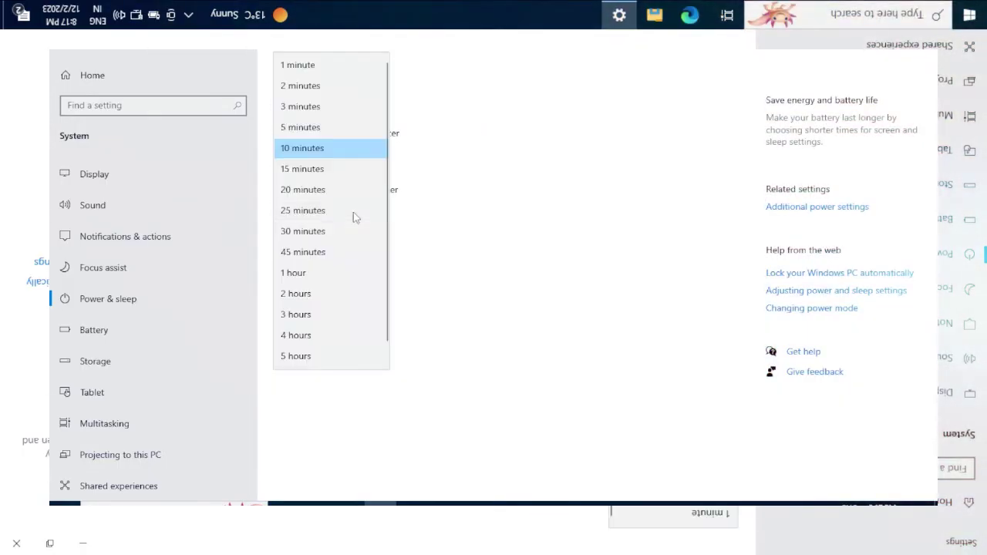
pyautogui.click(307, 231)
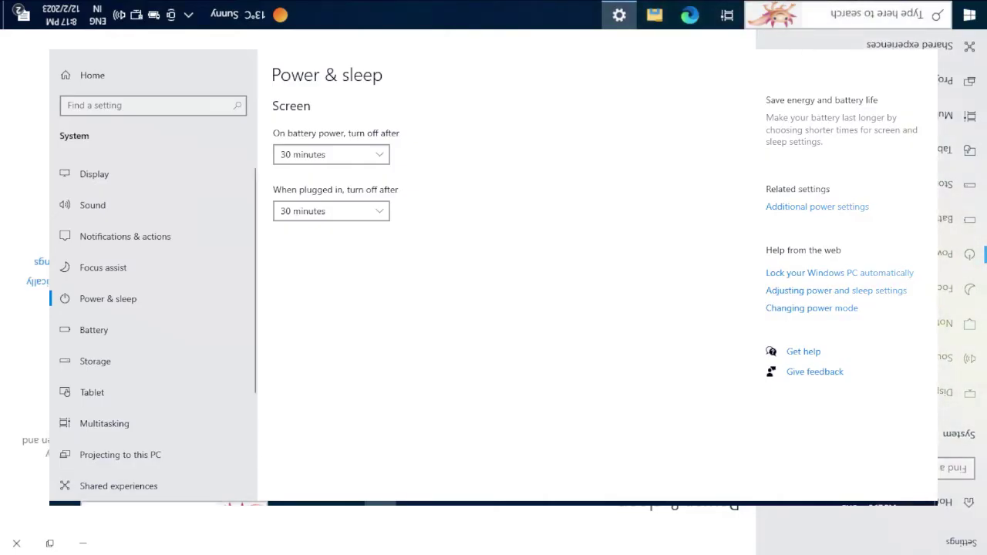
# - Launch gpedit.msc from the Run dialog, then reposition the window and widen the tree pane
pyautogui.click(883, 15)
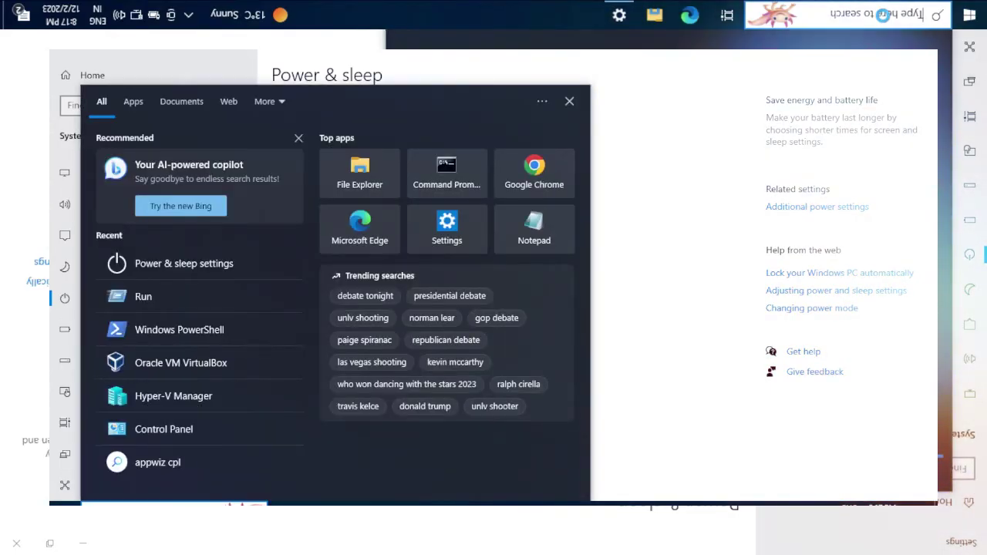
pyautogui.write('run')
pyautogui.press('Return')
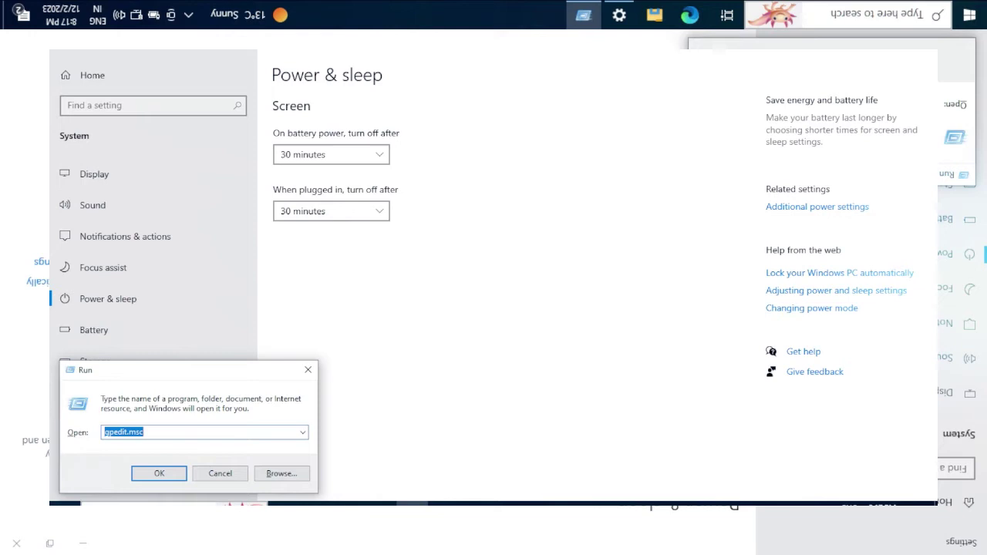
pyautogui.write('gpedit.msc')
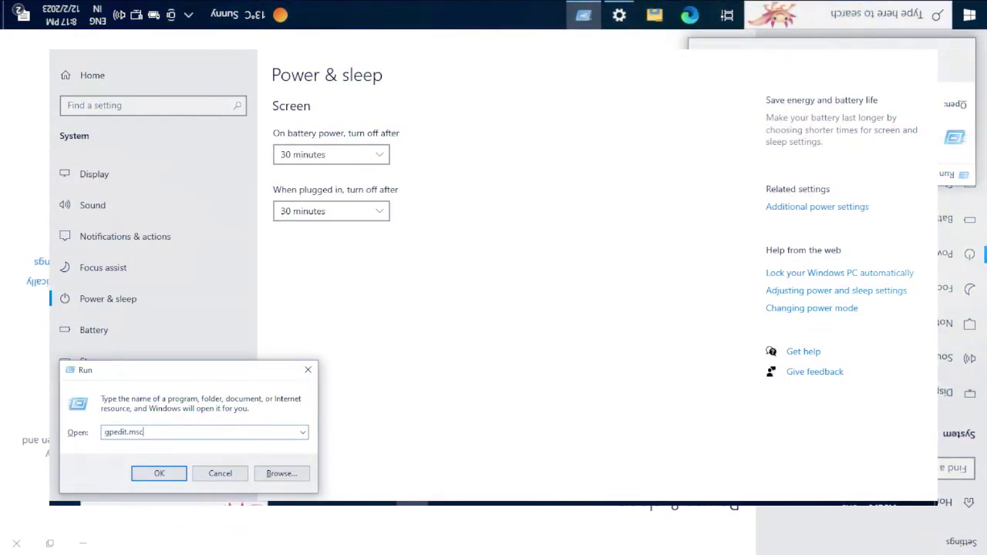
pyautogui.click(160, 474)
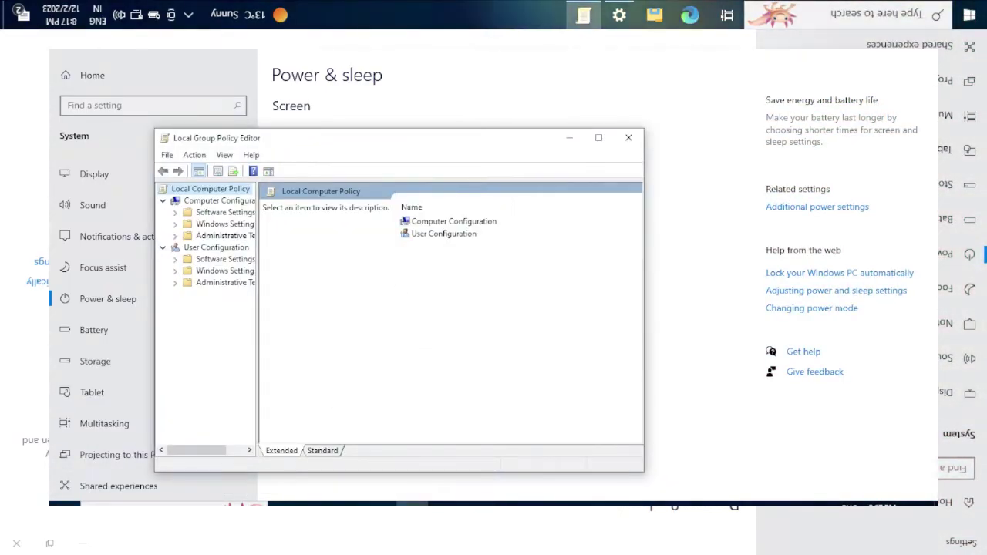
pyautogui.moveTo(355, 143); pyautogui.dragTo(389, 119)
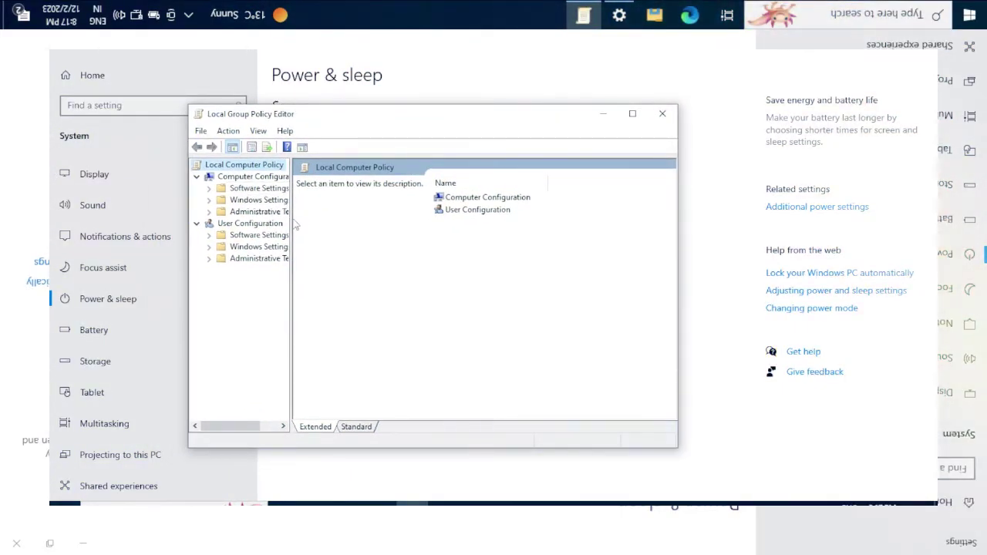
pyautogui.moveTo(294, 219); pyautogui.dragTo(361, 229)
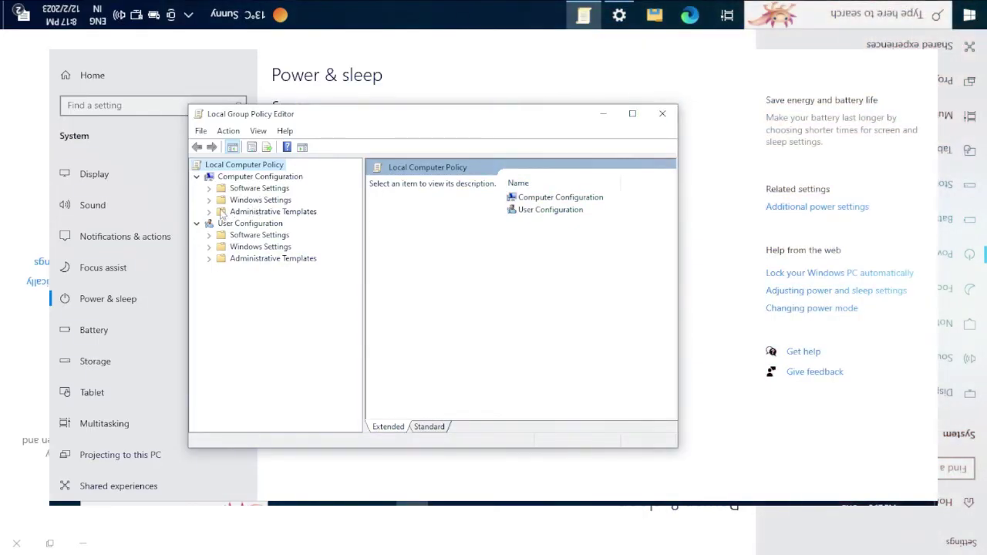
# - Navigate Computer Configuration > Windows Settings > Security Settings > Local Policies > Security Options
pyautogui.click(208, 200)
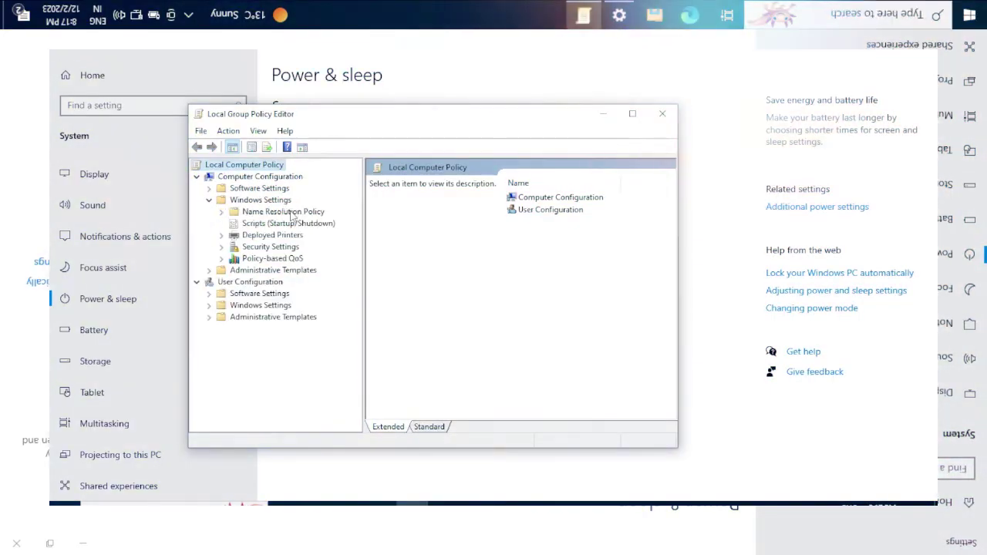
pyautogui.click(261, 200)
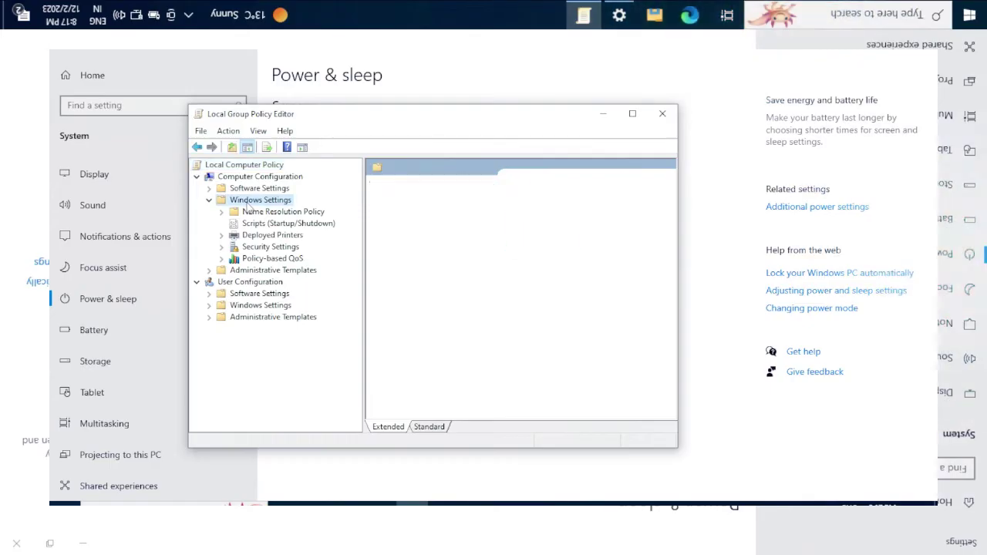
pyautogui.click(266, 247)
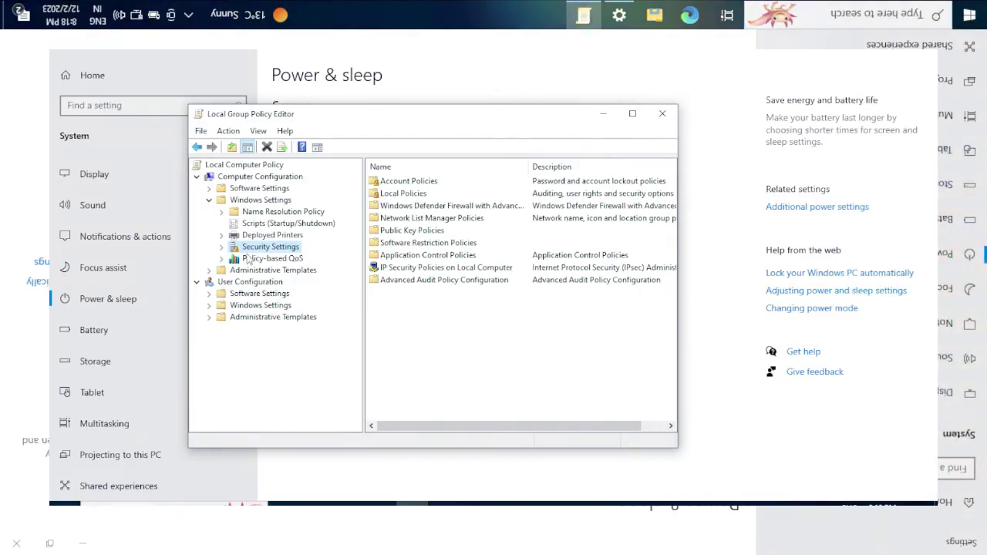
pyautogui.click(221, 247)
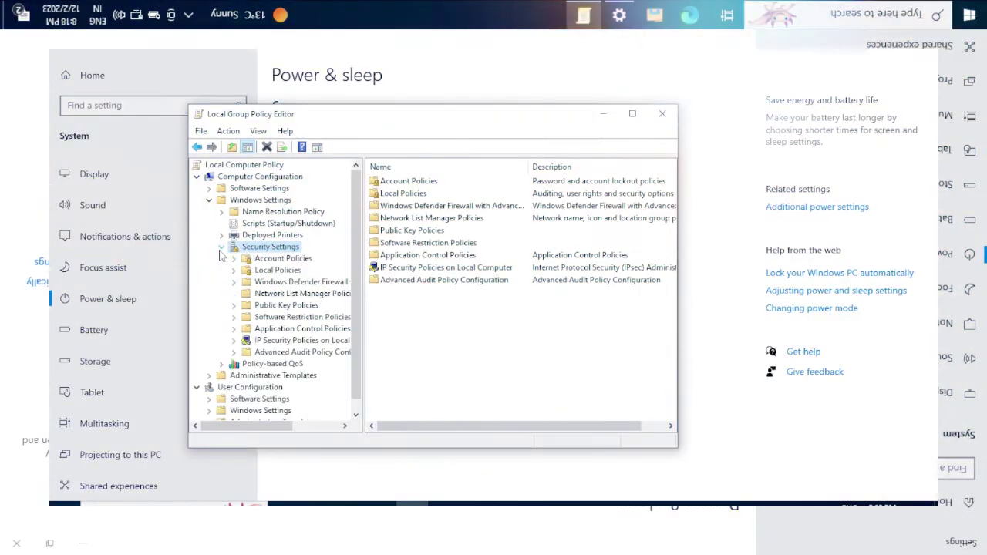
pyautogui.click(277, 271)
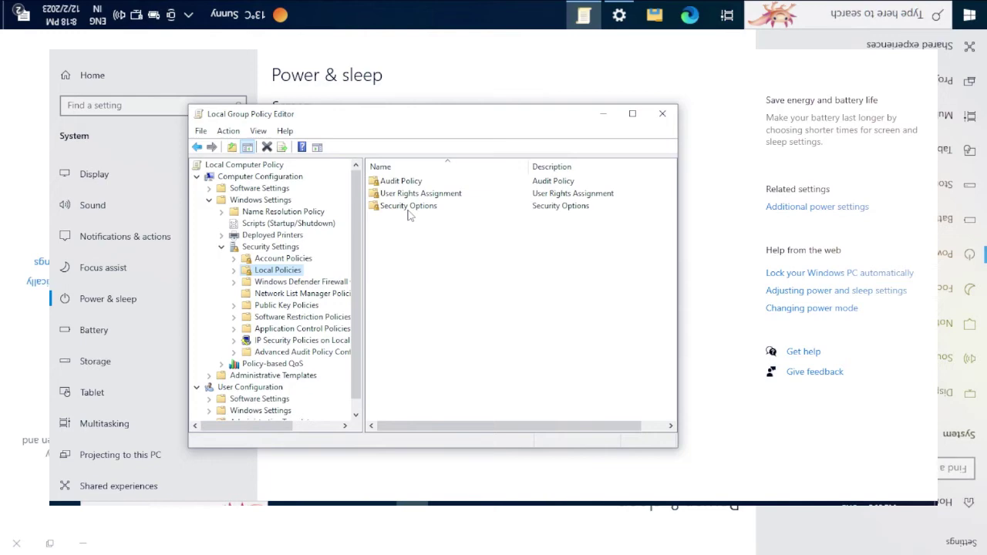
pyautogui.click(409, 210)
pyautogui.doubleClick(410, 209)
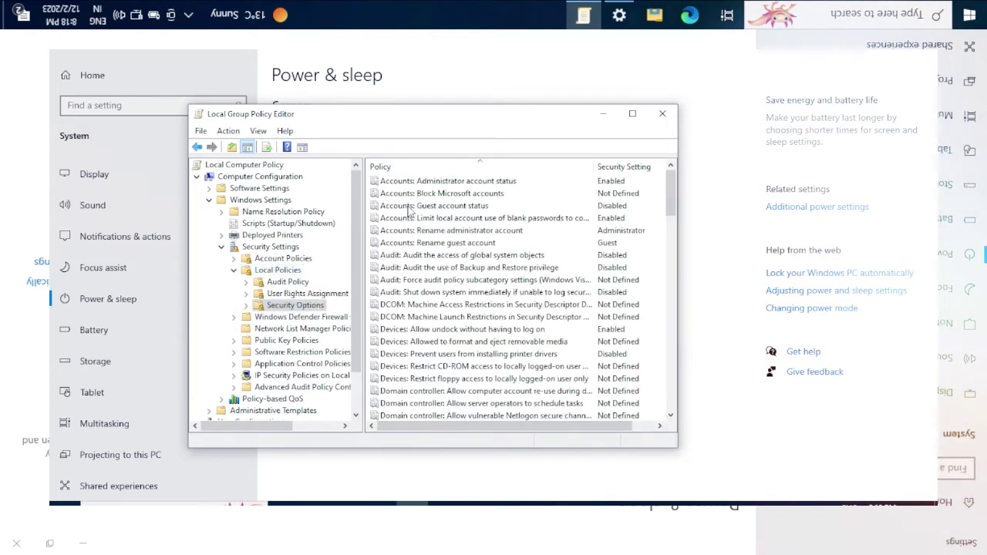
# - Maximize the editor and select 'Interactive logon: Machine inactivity limit' in the Security Options list
pyautogui.click(633, 113)
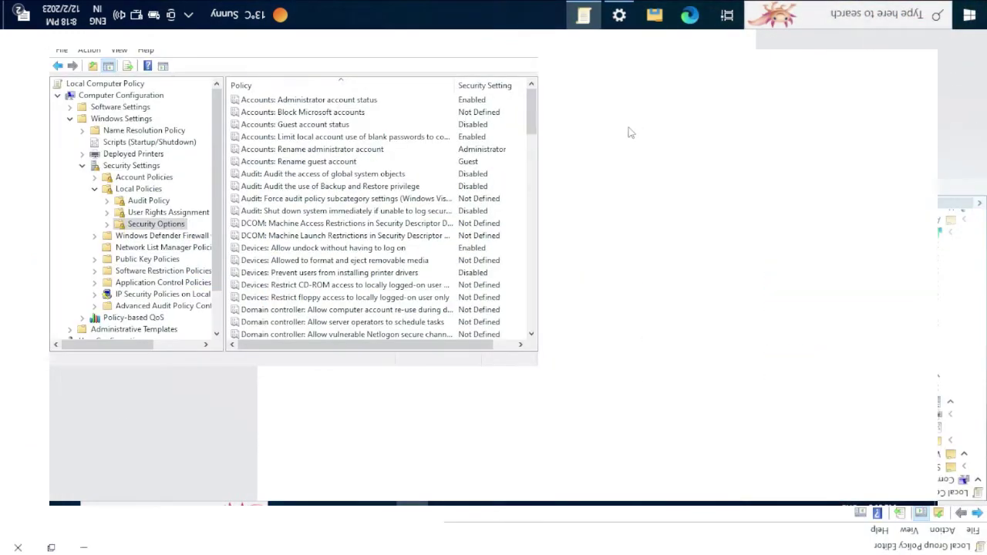
pyautogui.click(360, 298)
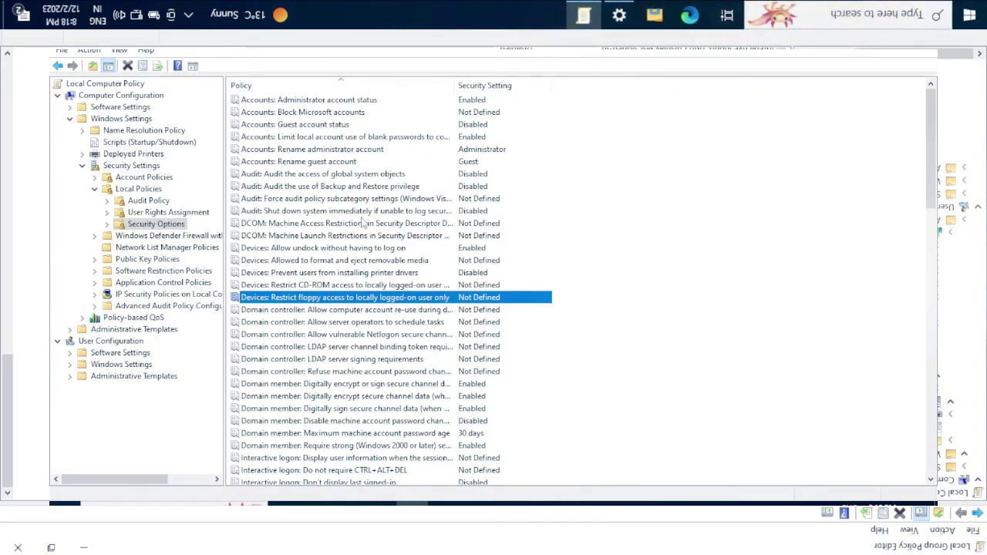
pyautogui.click(306, 222)
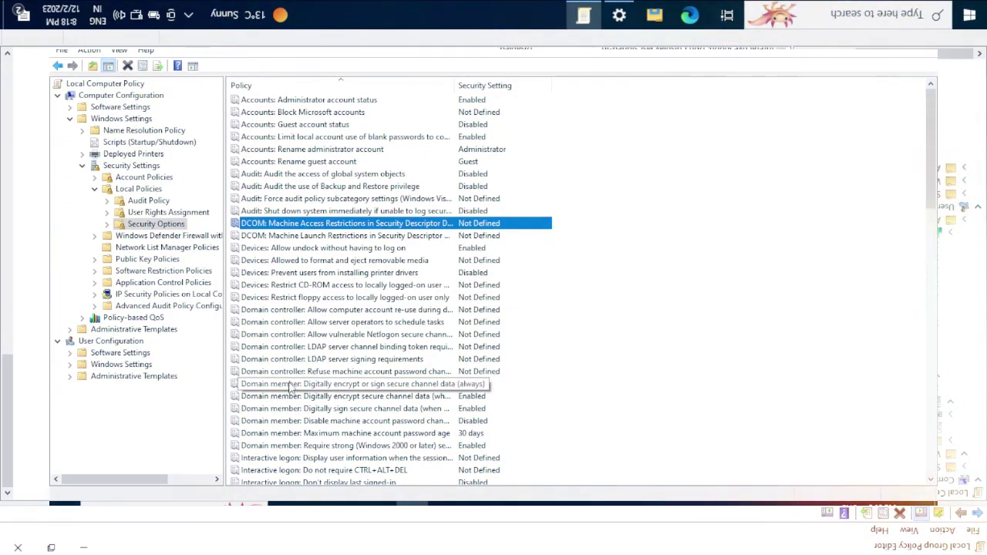
pyautogui.press('i')
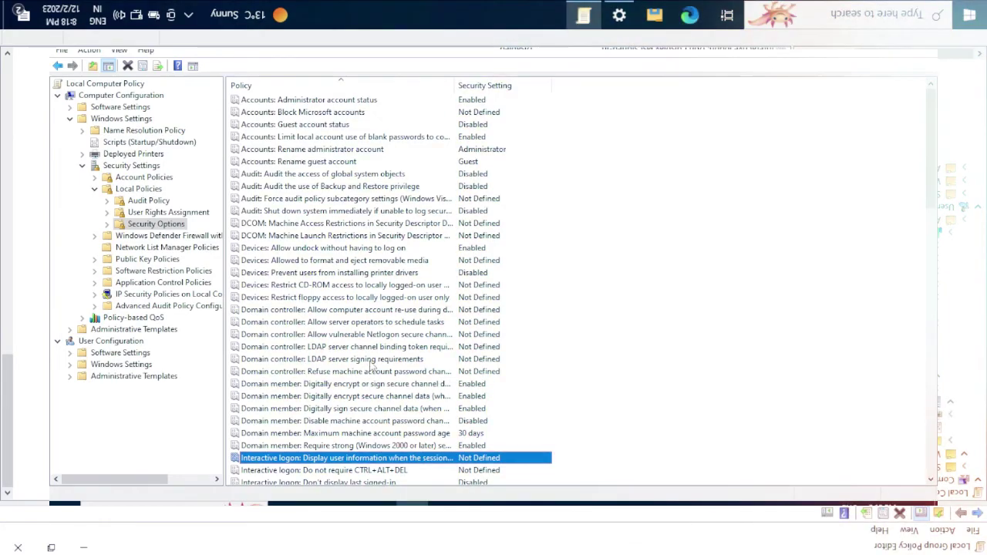
pyautogui.scroll(-1, 372, 366)
pyautogui.scroll(-4, 388, 334)
pyautogui.scroll(-2, 373, 332)
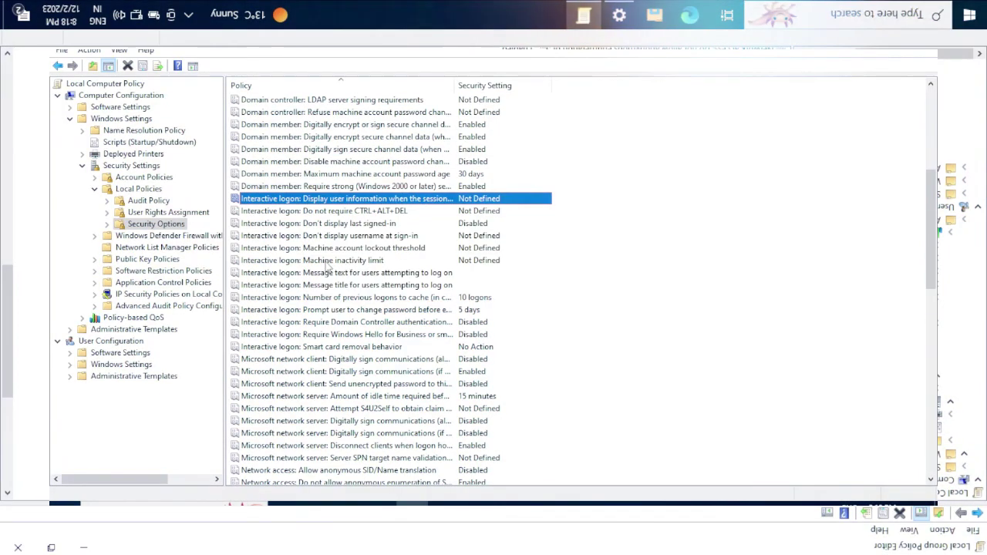
pyautogui.click(328, 261)
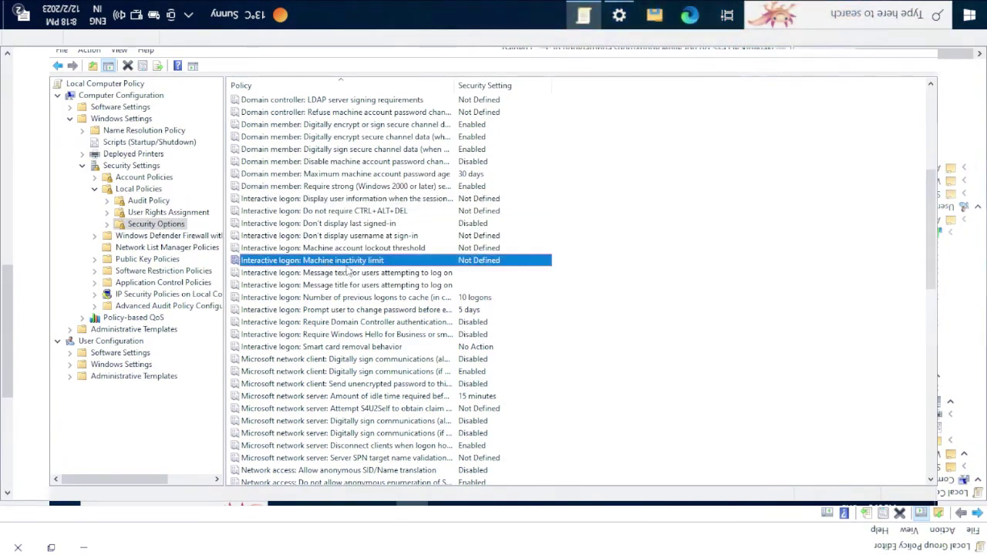
# - Open the Machine inactivity limit properties and read its Explain tab
pyautogui.doubleClick(330, 262)
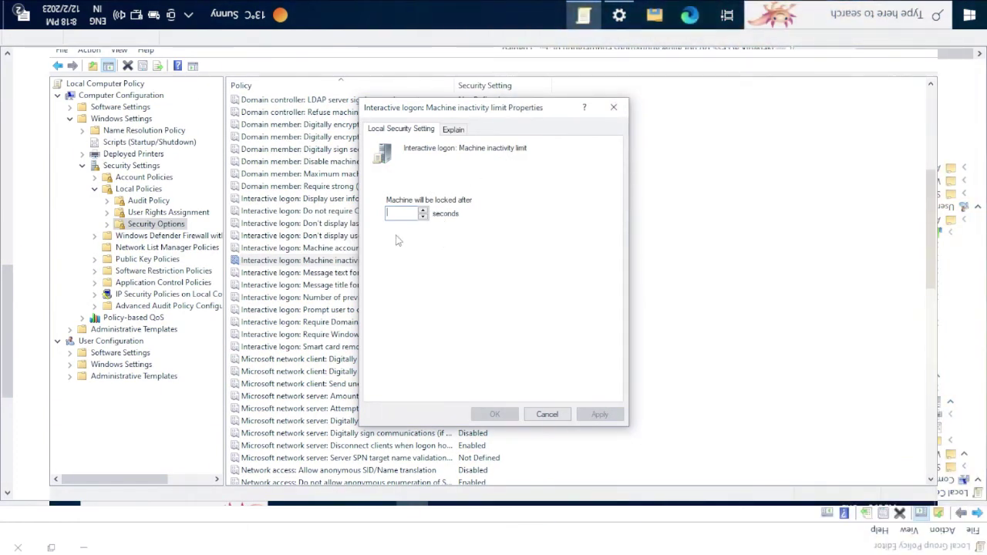
pyautogui.click(614, 108)
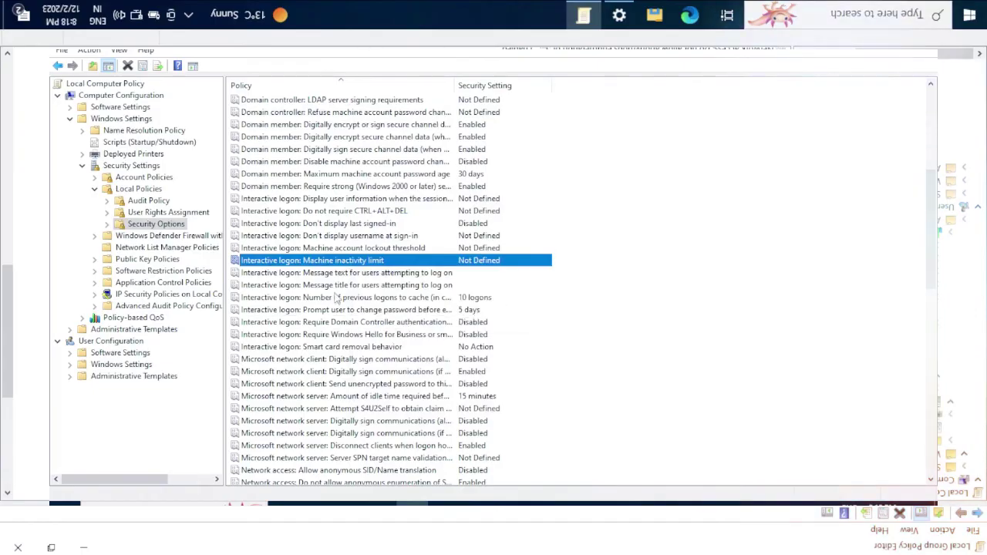
pyautogui.doubleClick(318, 263)
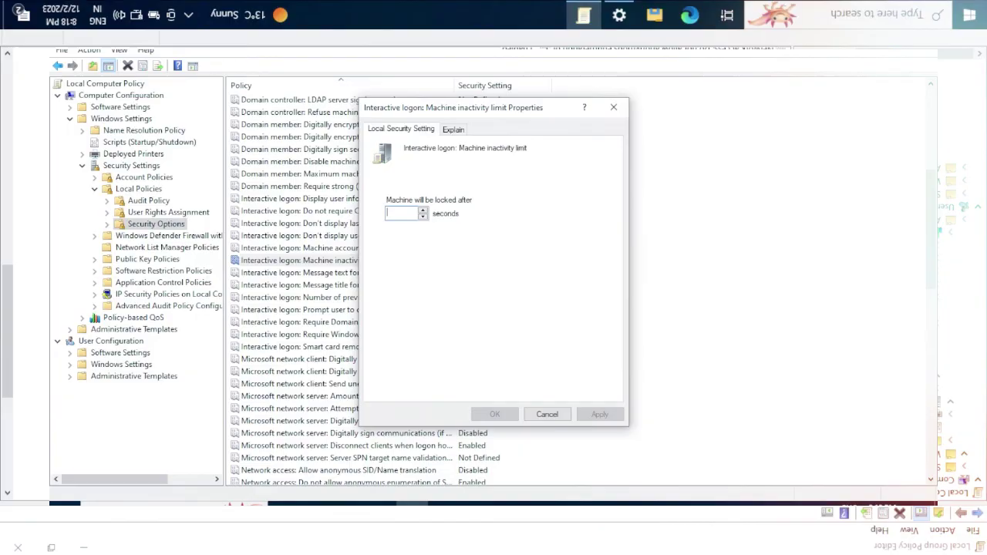
pyautogui.click(453, 129)
# - Cancel with the limit left Not Defined and close the Group Policy Editor
pyautogui.click(402, 131)
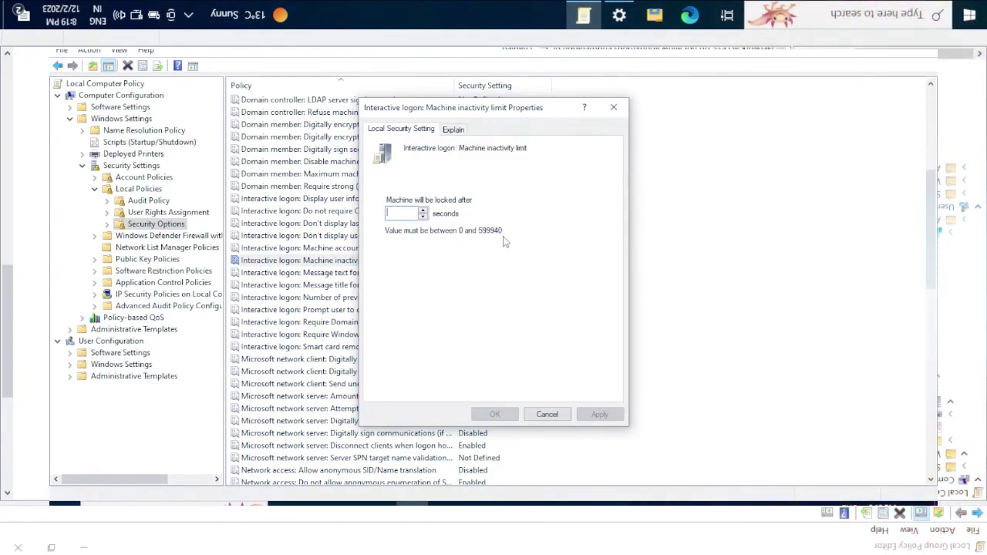
pyautogui.click(547, 415)
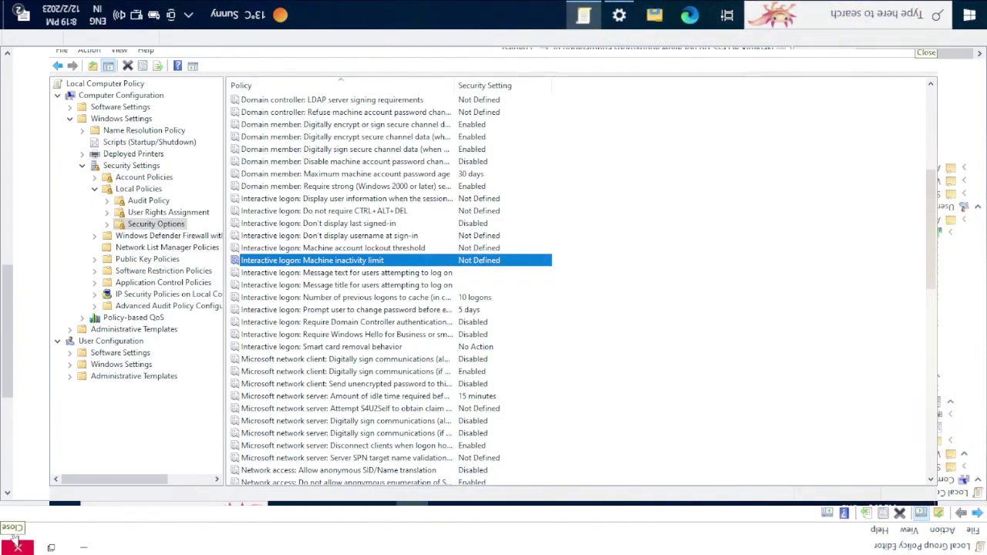
pyautogui.click(18, 540)
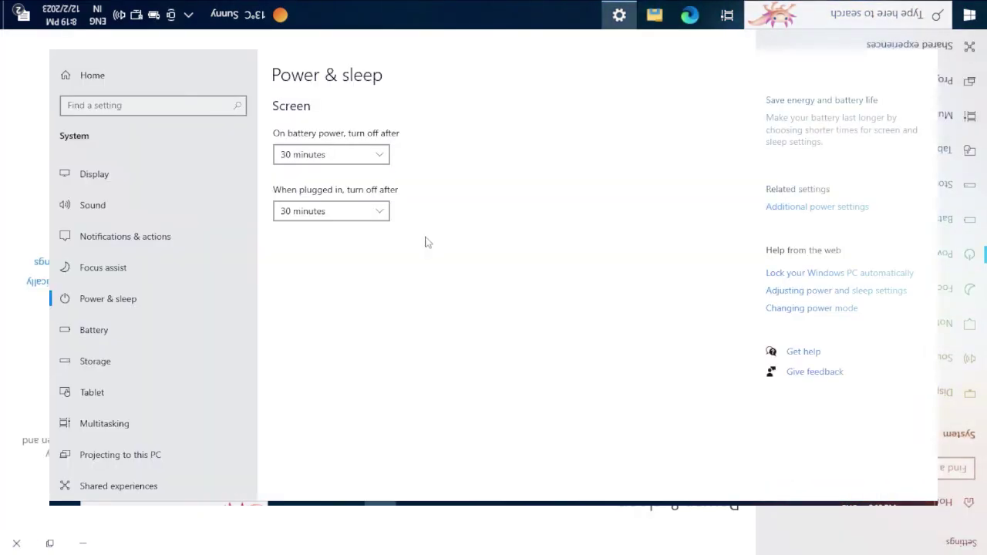